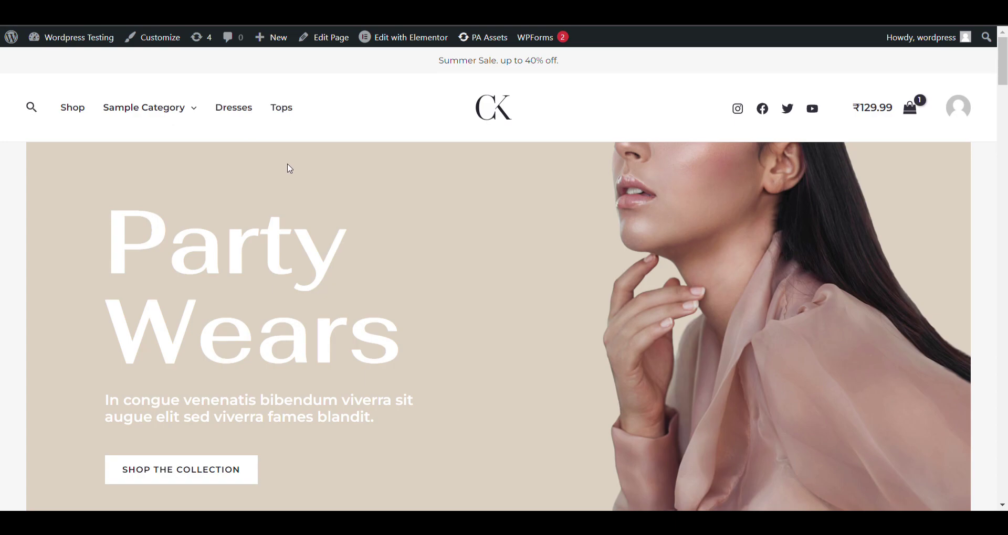
Step: Leave the storefront for the WordPress admin Dashboard using the site name in the admin bar
scroll(286, 167, "down", 15)
scroll(289, 168, "up", 12)
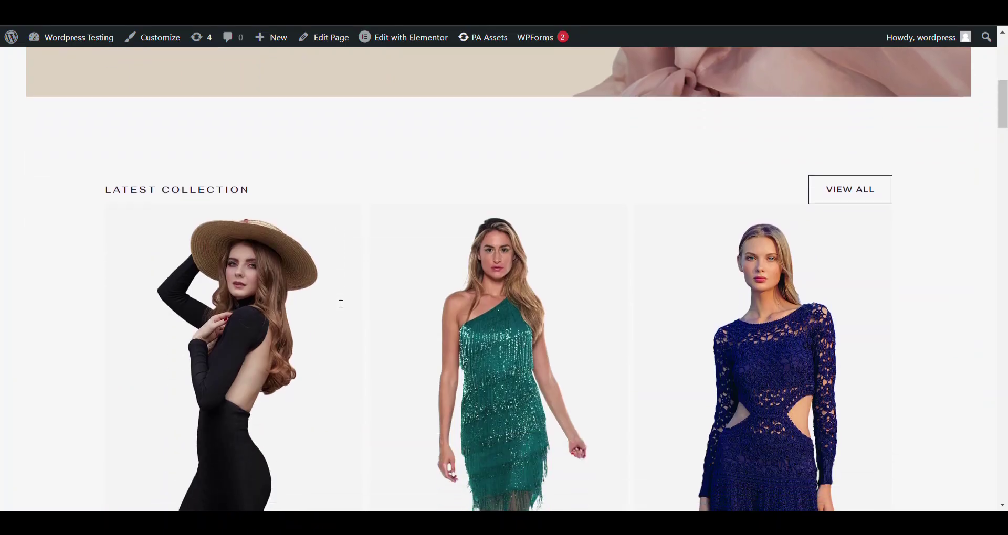
scroll(339, 301, "down", 10)
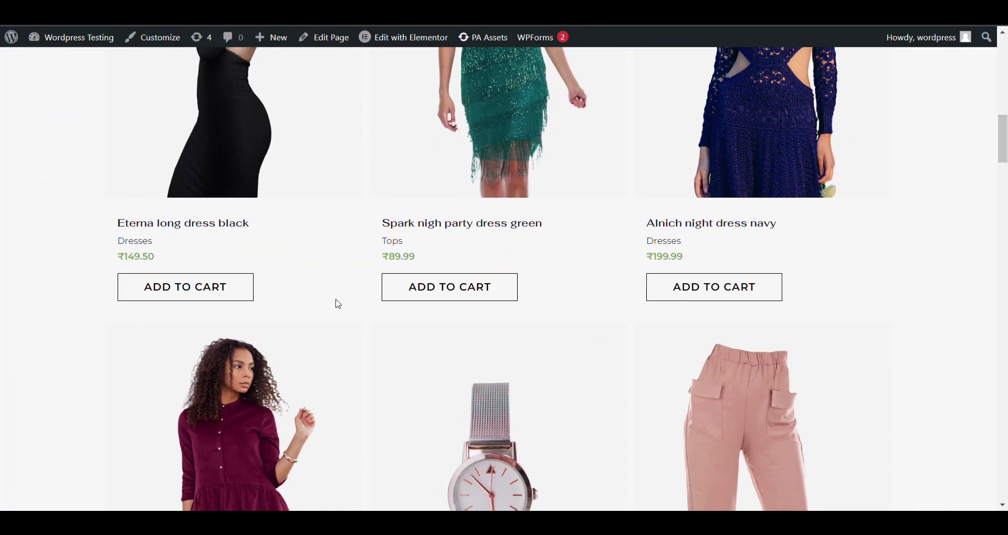
scroll(338, 305, "down", 5)
scroll(338, 304, "up", 20)
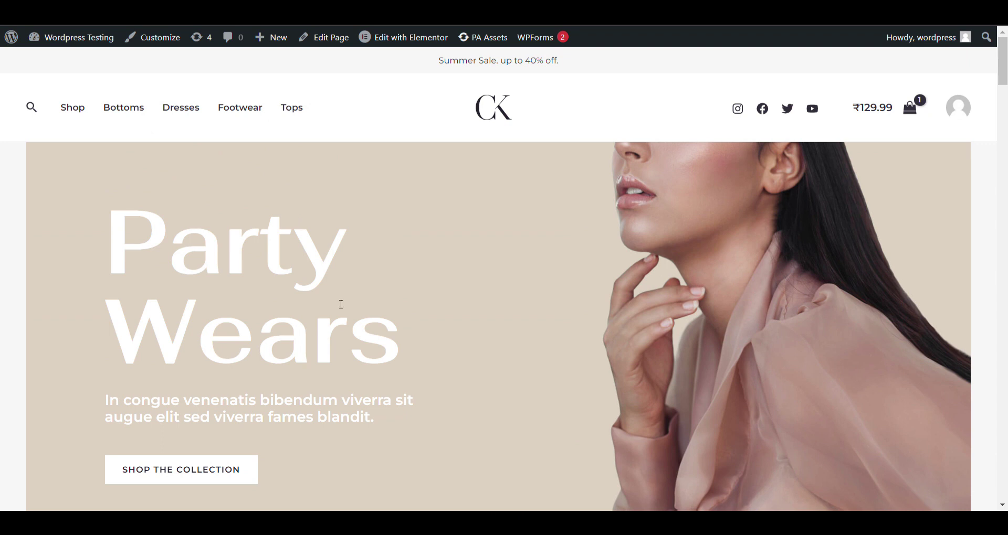
scroll(341, 305, "down", 3)
scroll(341, 305, "up", 3)
mouse_move(64, 44)
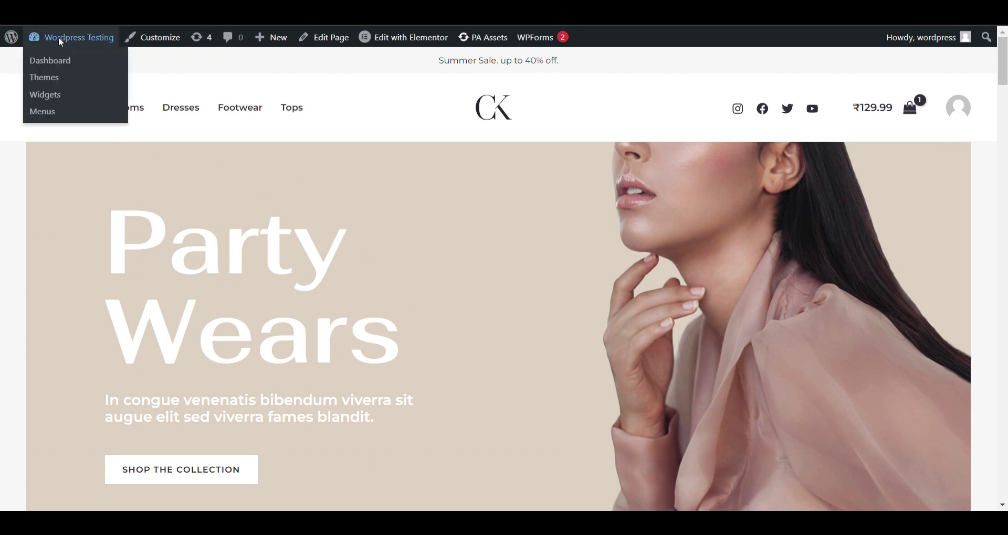
left_click(59, 39)
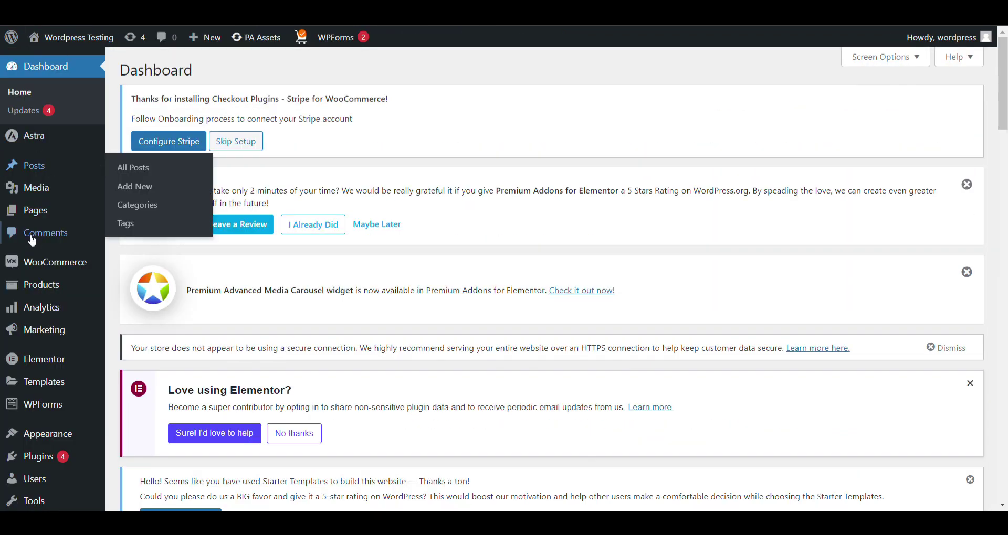
scroll(33, 332, "down", 2)
mouse_move(37, 194)
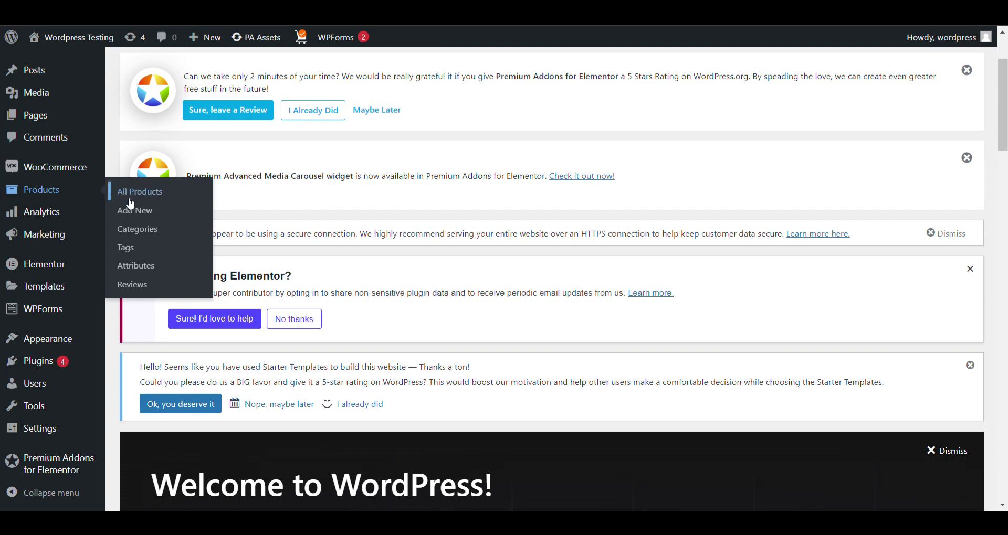
Step: On Products > Categories, add a product category named 'Sample Category' (slug sample-category)
left_click(138, 229)
scroll(509, 164, "down", 9)
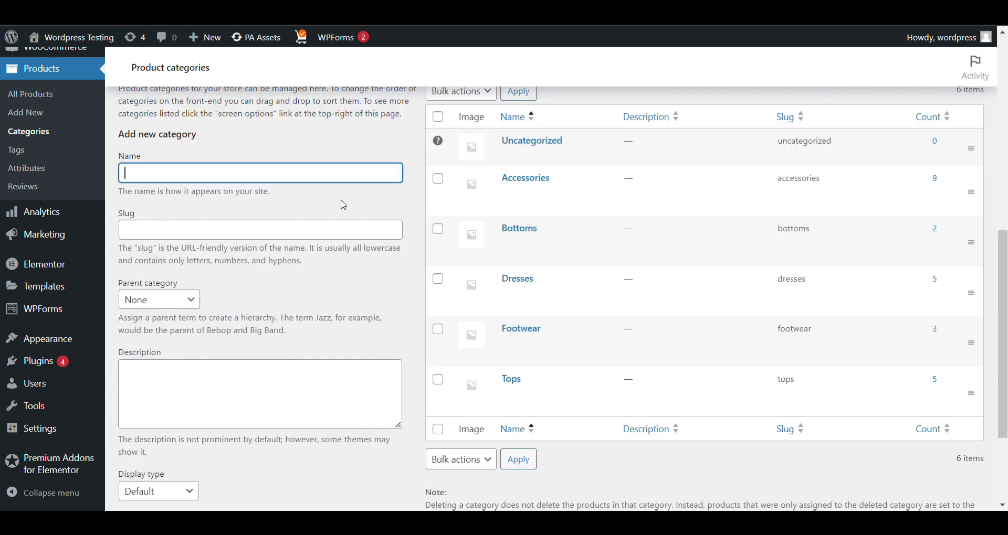
scroll(509, 164, "up", 2)
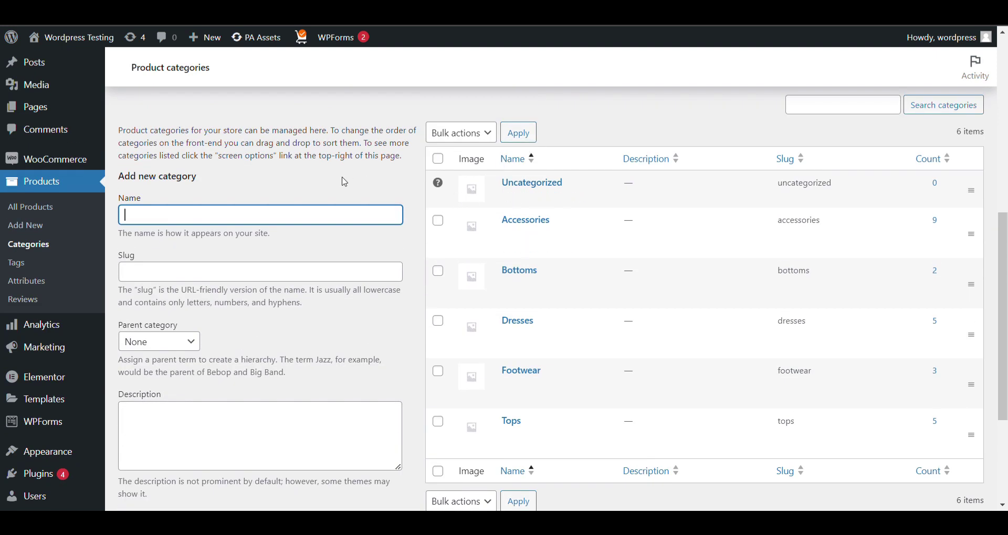
left_click(170, 216)
type("Smap")
type("ample Ca")
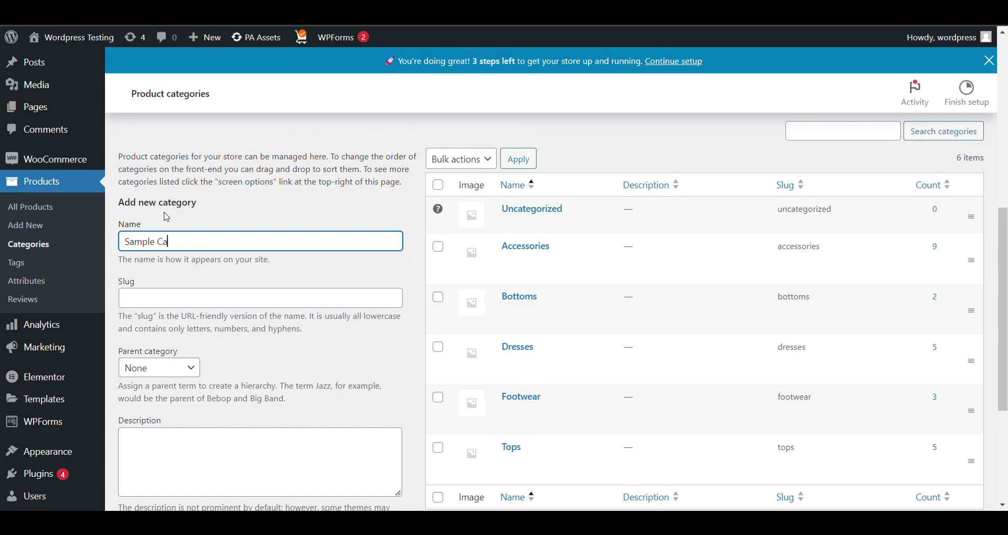
type("tegory")
scroll(160, 288, "down", 5)
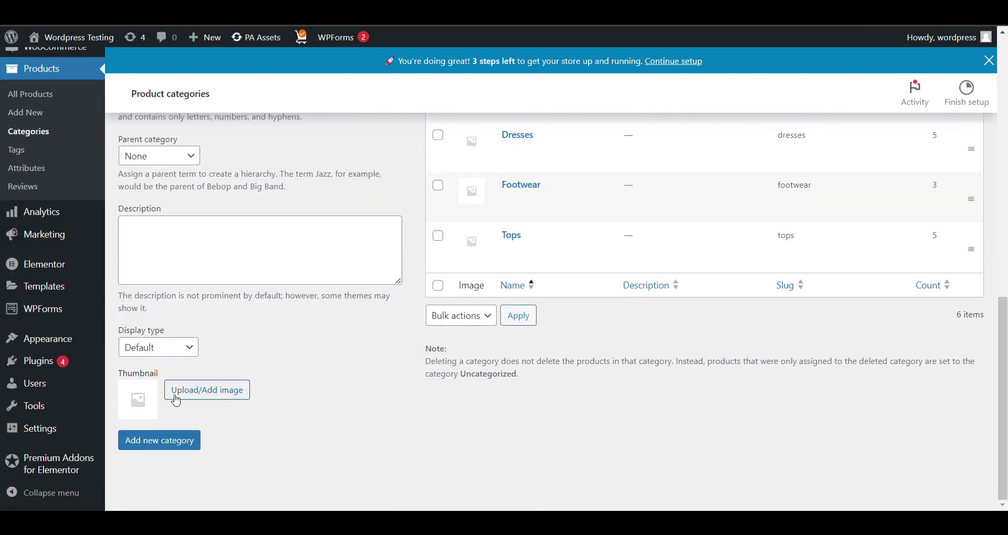
left_click(175, 447)
scroll(268, 352, "up", 10)
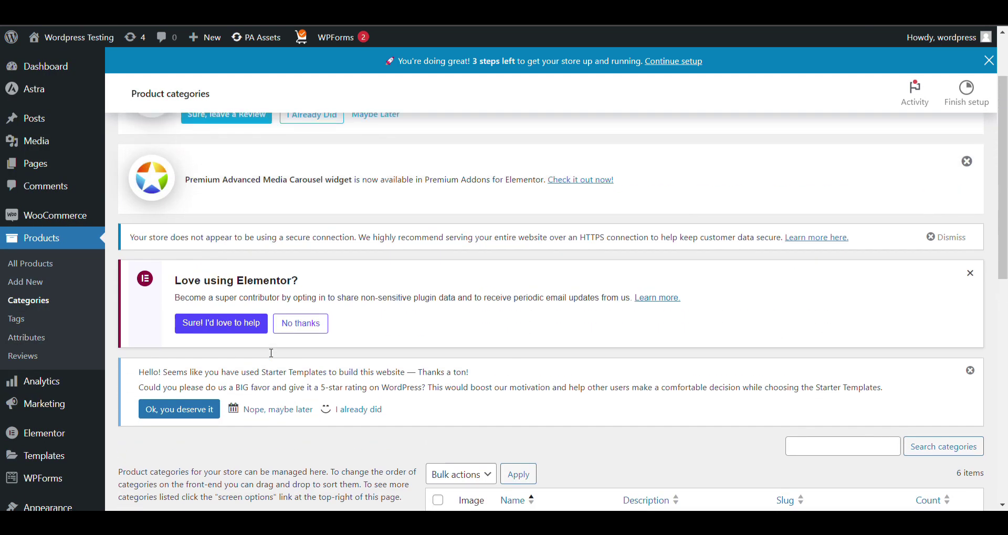
scroll(270, 353, "down", 9)
scroll(271, 354, "down", 1)
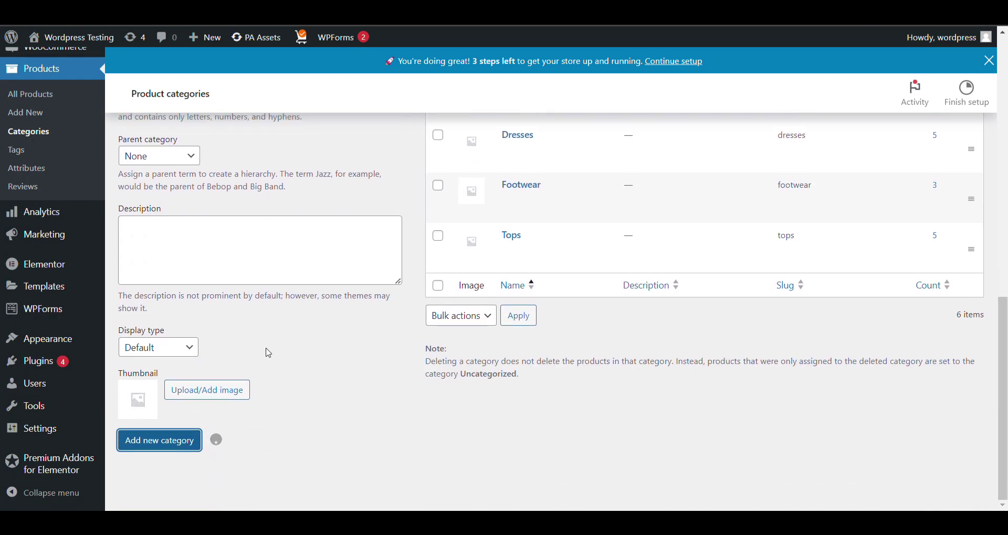
scroll(267, 352, "up", 1)
scroll(530, 303, "up", 4)
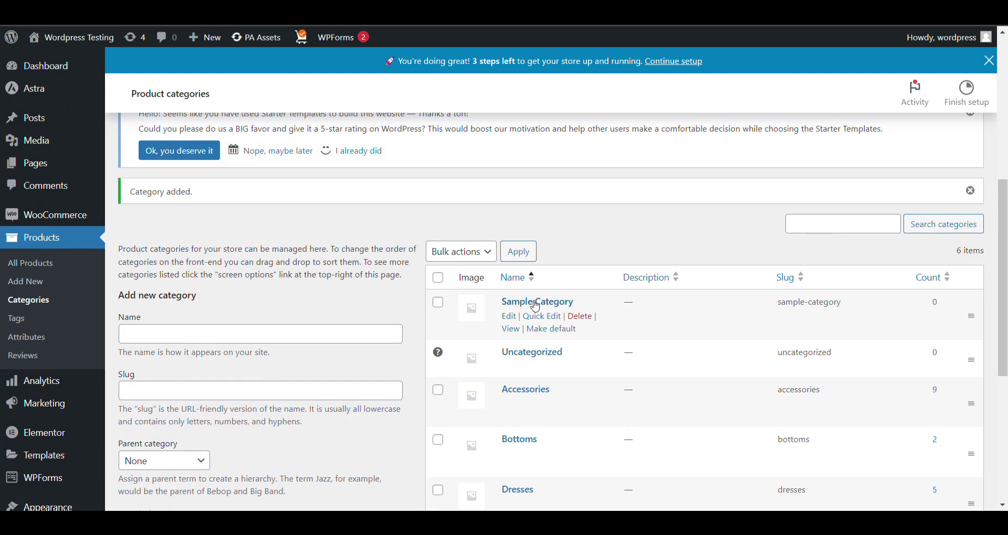
Step: Enter 'Sample Subcategories' as the new category's name
left_click(206, 342)
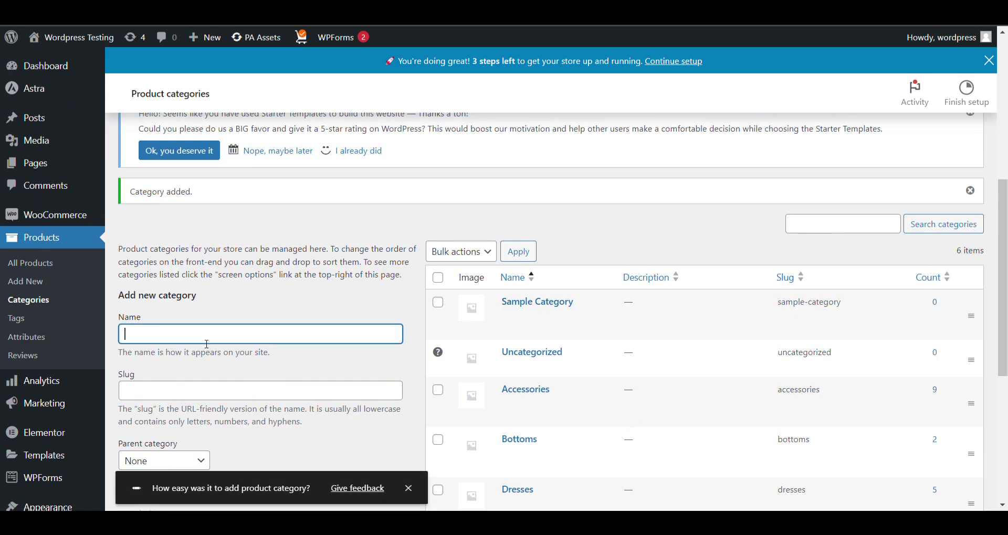
type("Cam")
key("BackSpace")
key("BackSpace")
type("Sample Subcategories")
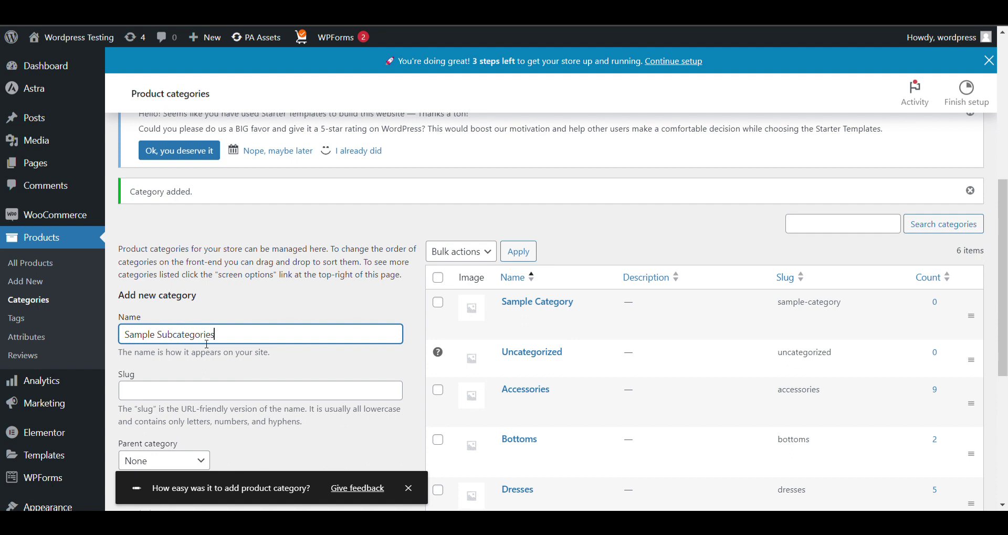
scroll(207, 344, "down", 2)
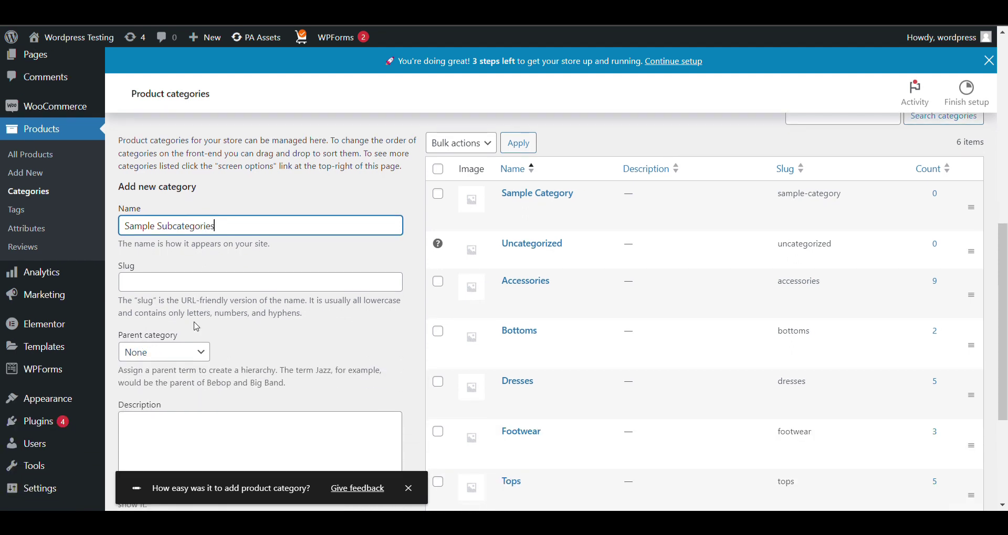
scroll(167, 301, "down", 3)
Step: Set the parent category to Sample Category and add the subcategory
left_click(149, 195)
left_click(155, 224)
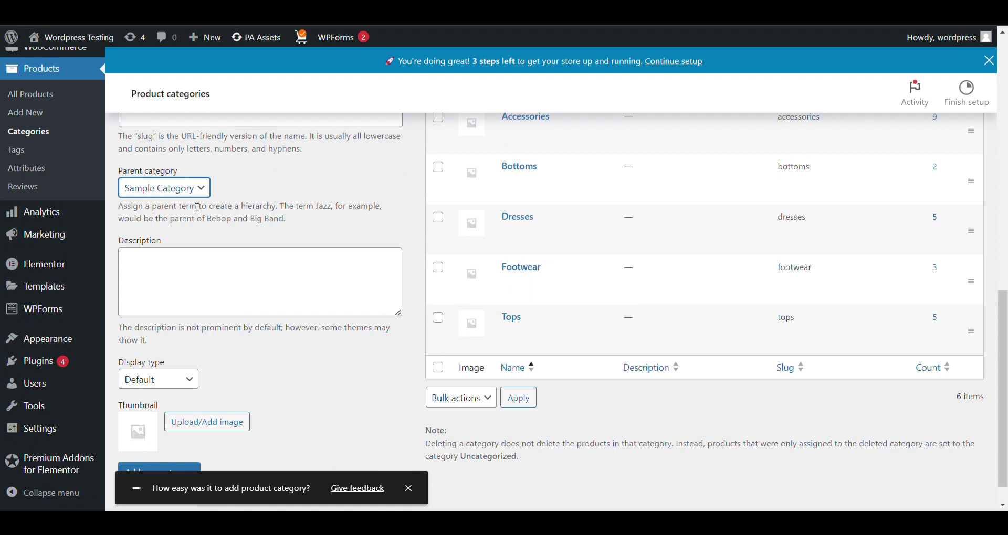
scroll(152, 200, "up", 1)
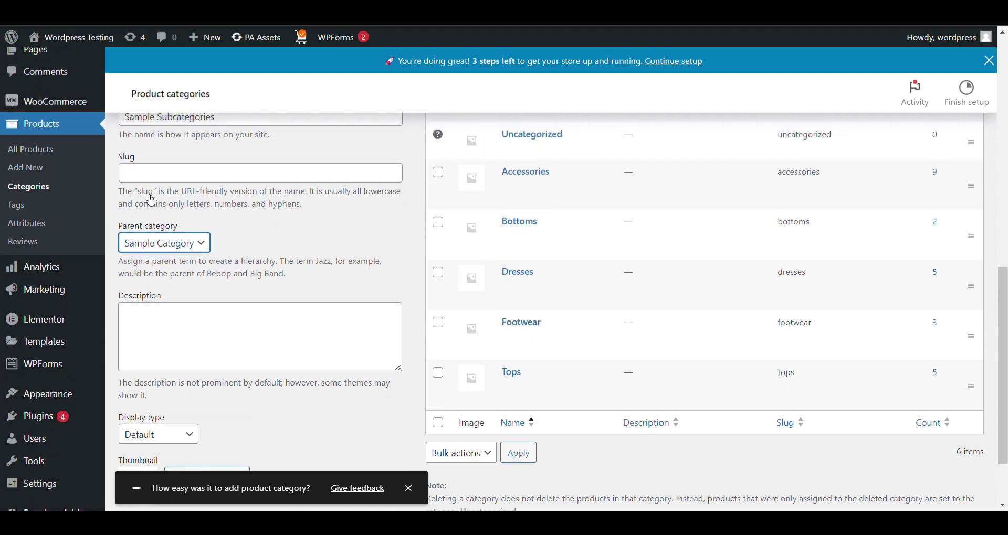
scroll(152, 200, "up", 1)
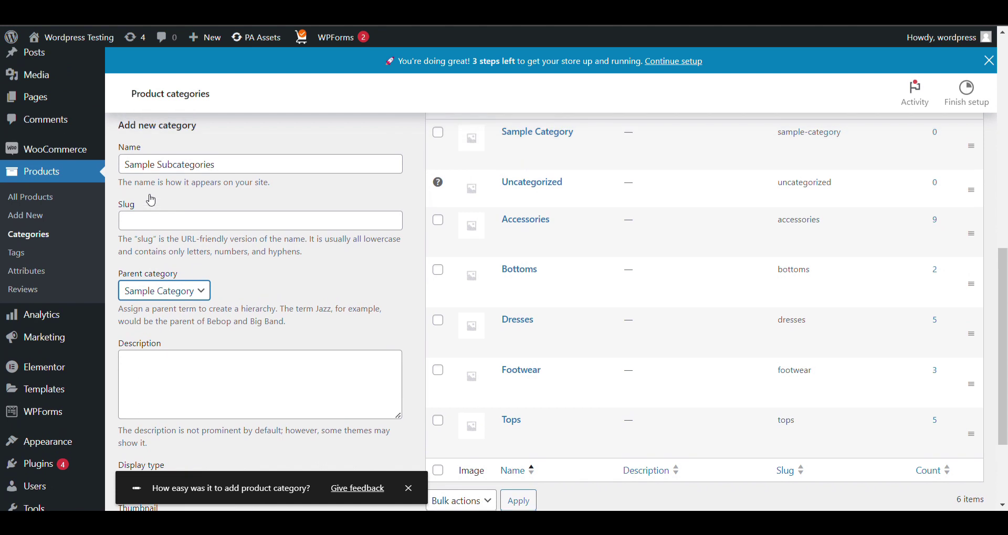
scroll(178, 197, "down", 1)
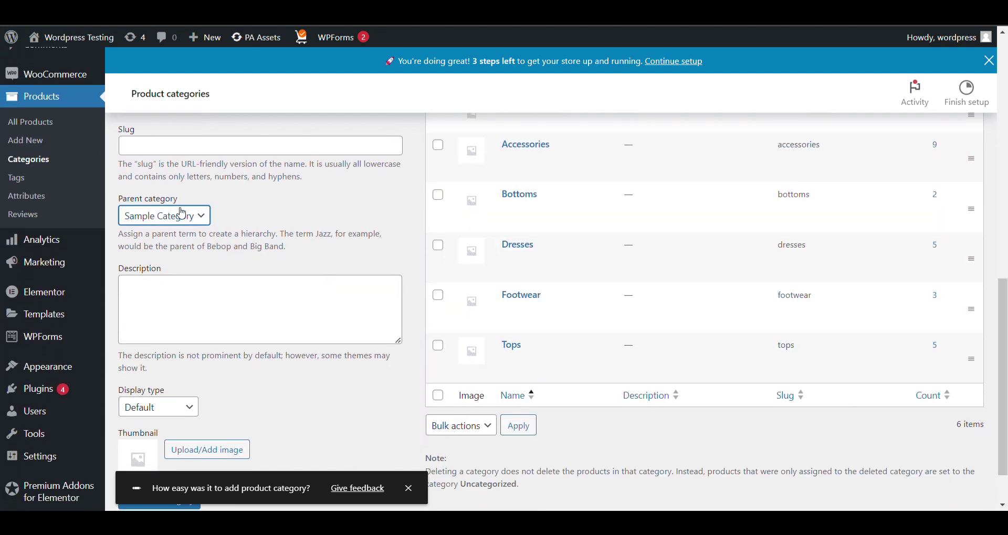
scroll(166, 351, "down", 1)
left_click(156, 441)
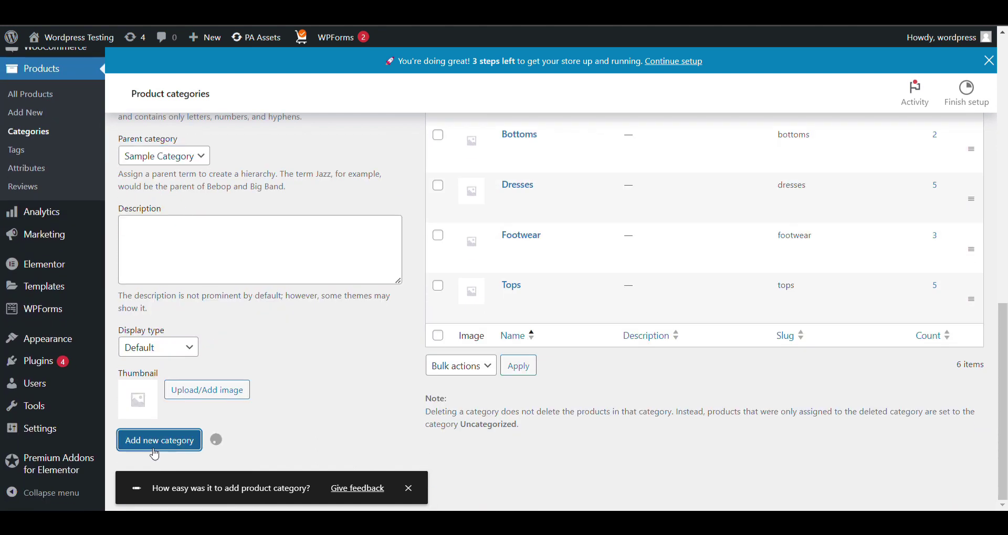
scroll(436, 286, "up", 4)
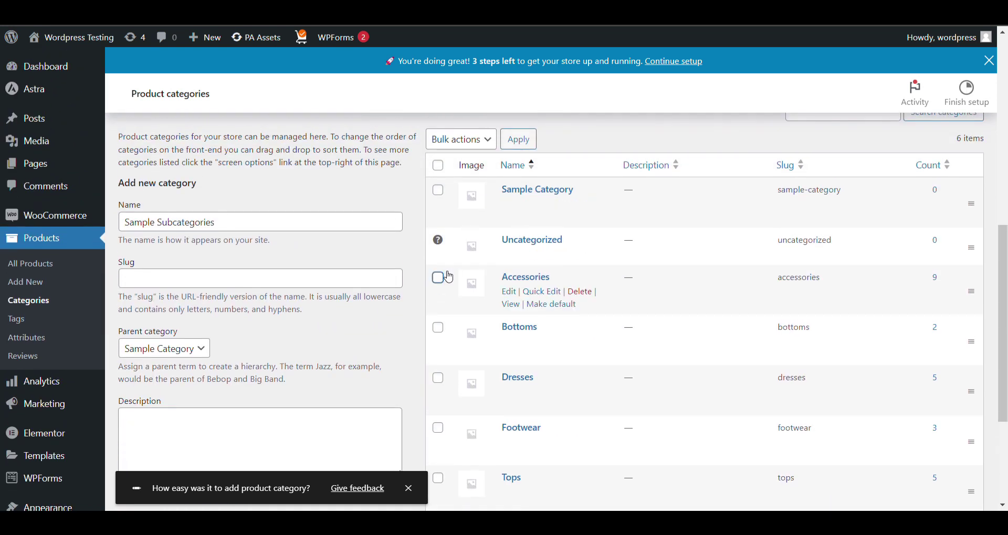
Step: Highlight the Sample Category entry and its nested Sample Subcategories entry in the list
triple_click(520, 191)
left_click_drag(500, 243, 609, 242)
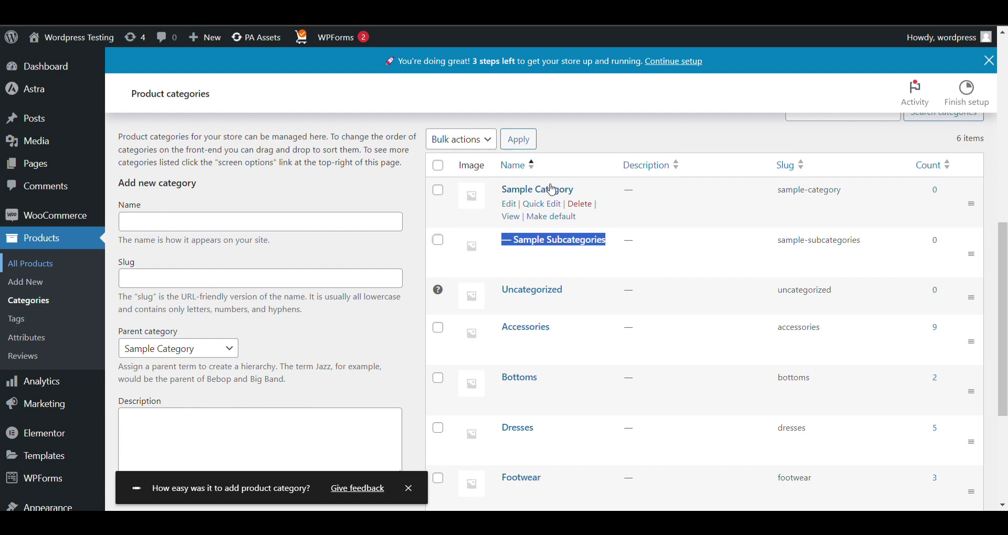
Step: Open the Eterna long dress black product for editing
scroll(624, 132, "down", 2)
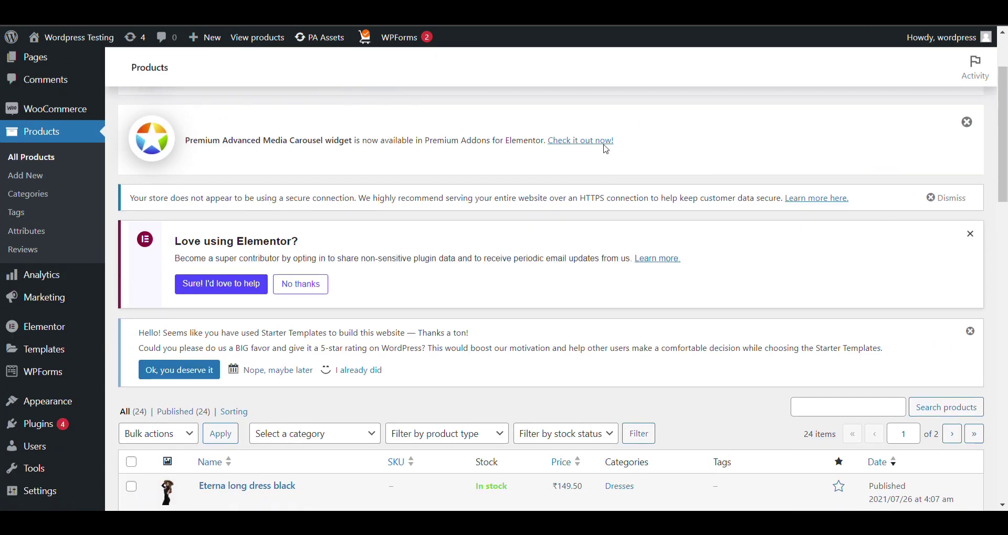
scroll(606, 150, "down", 5)
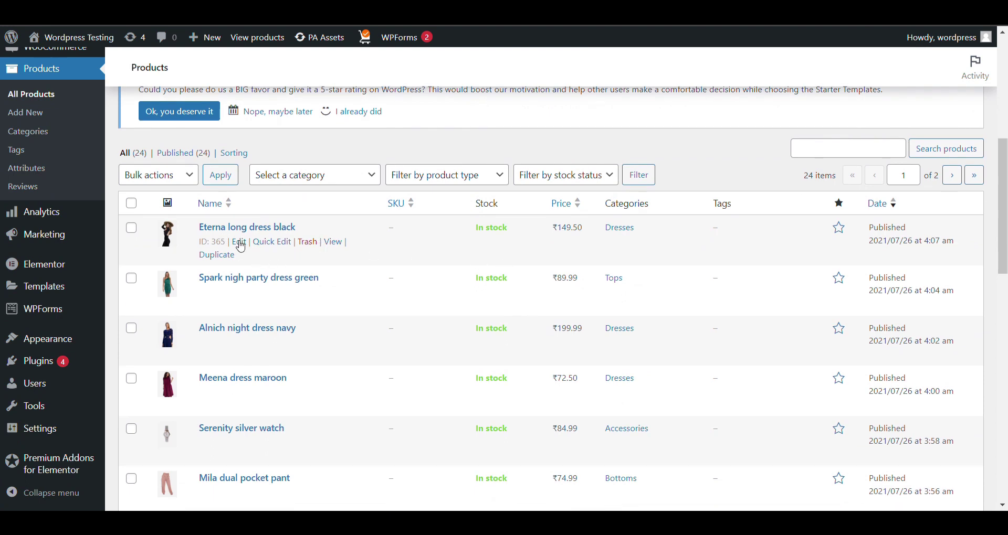
left_click(239, 244)
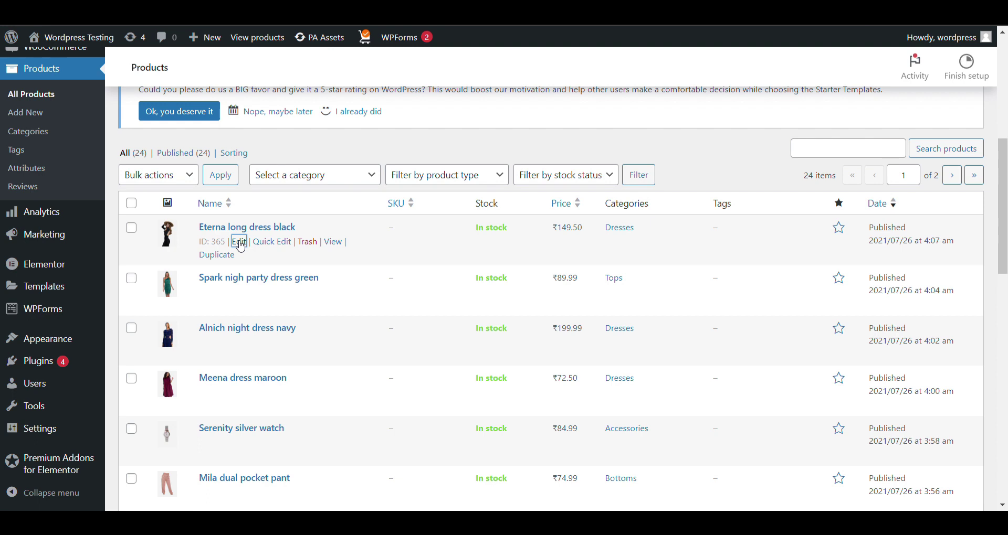
scroll(209, 142, "up", 7)
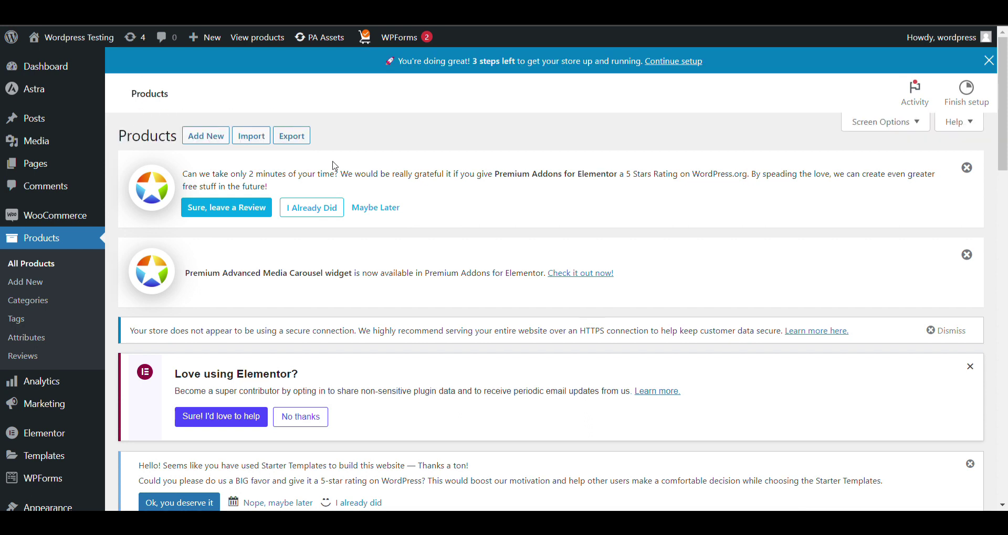
Step: Assign Sample Category and Sample Subcategories to the product and update it
scroll(419, 279, "down", 10)
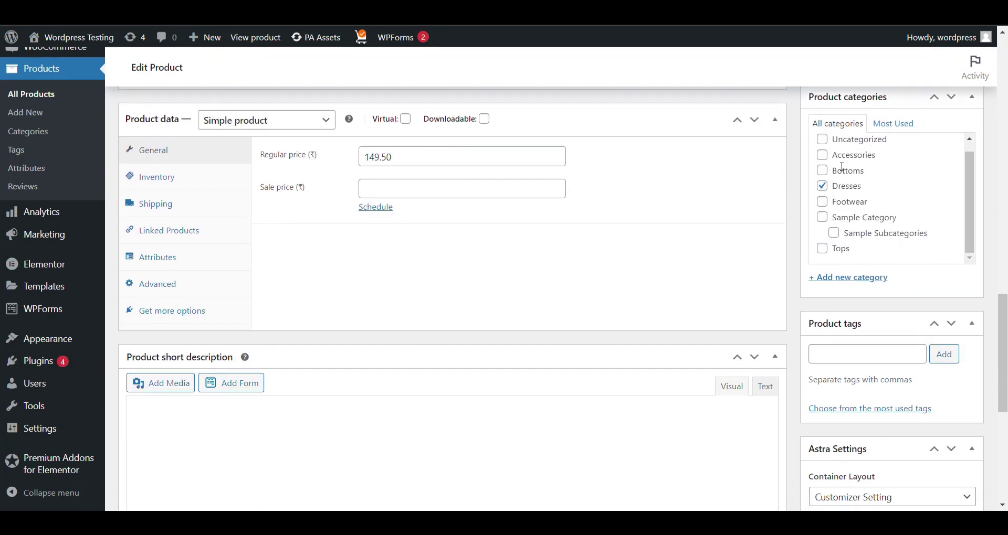
scroll(822, 158, "down", 4)
left_click(822, 242)
left_click(840, 261)
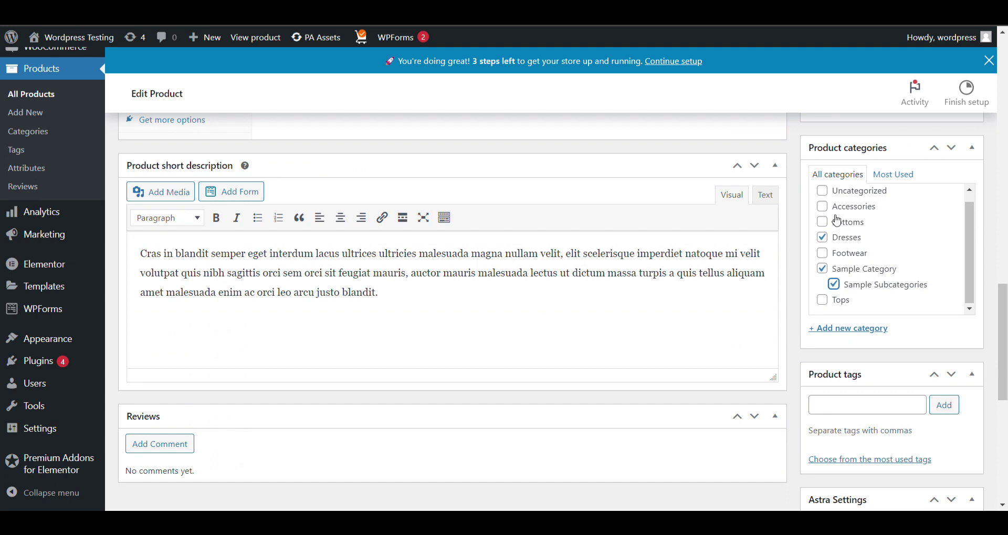
scroll(786, 224, "up", 5)
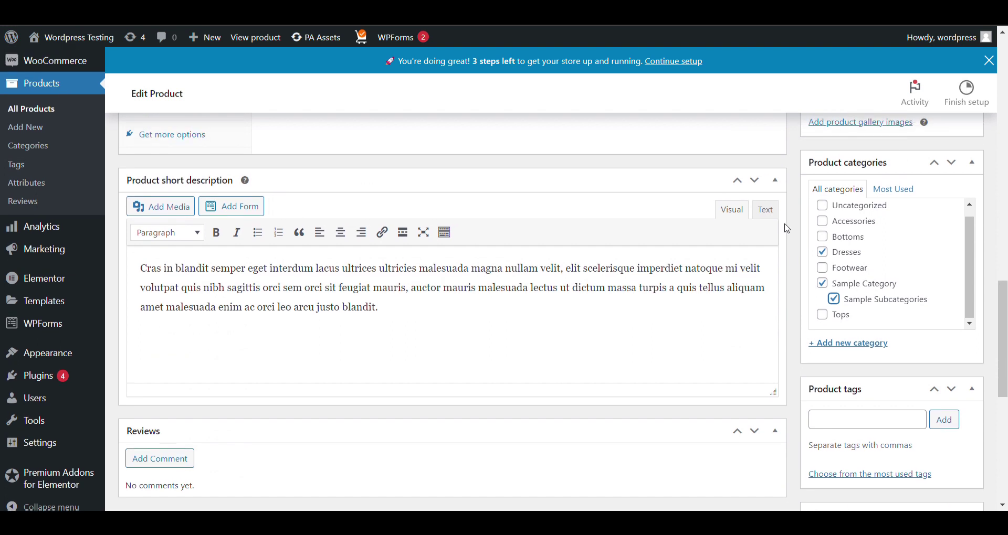
scroll(797, 222, "up", 6)
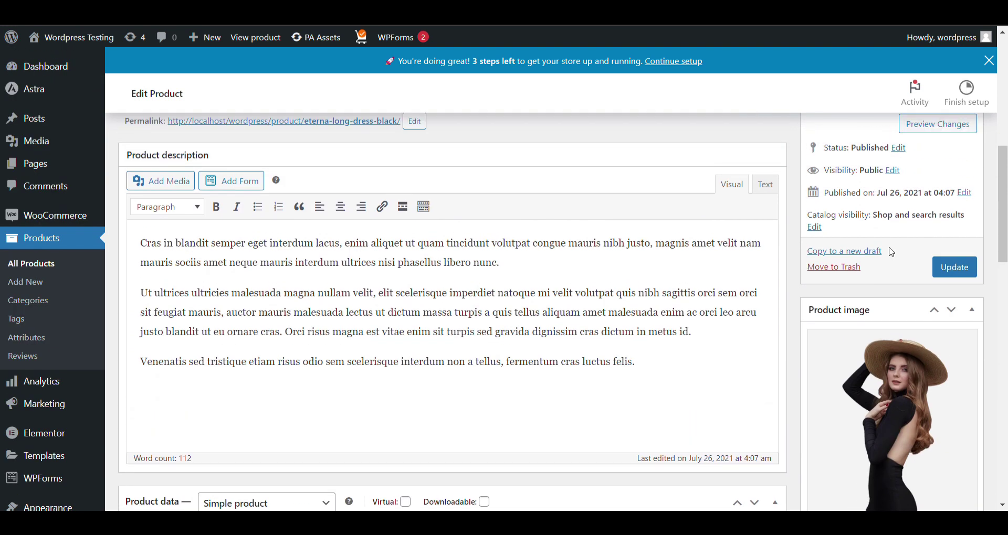
left_click(948, 268)
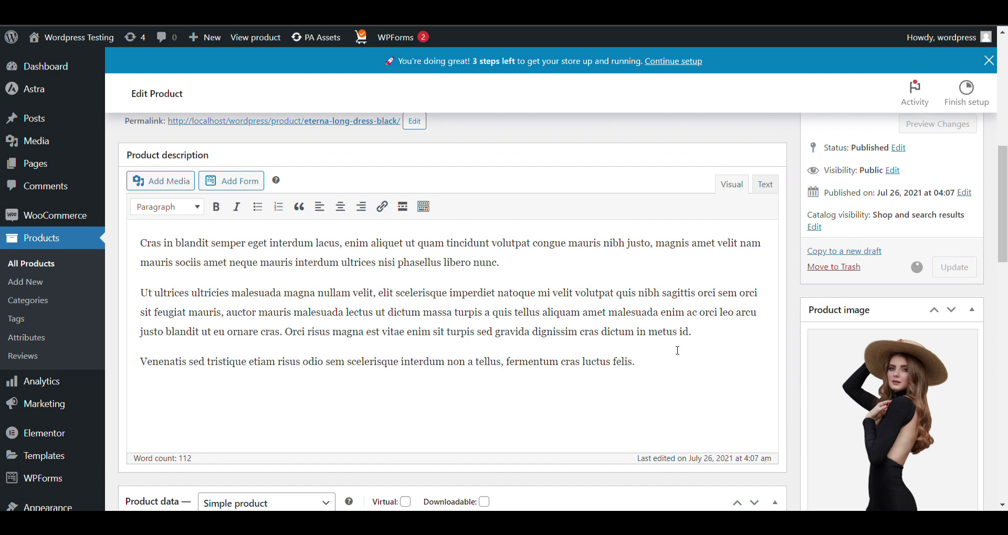
scroll(677, 349, "down", 3)
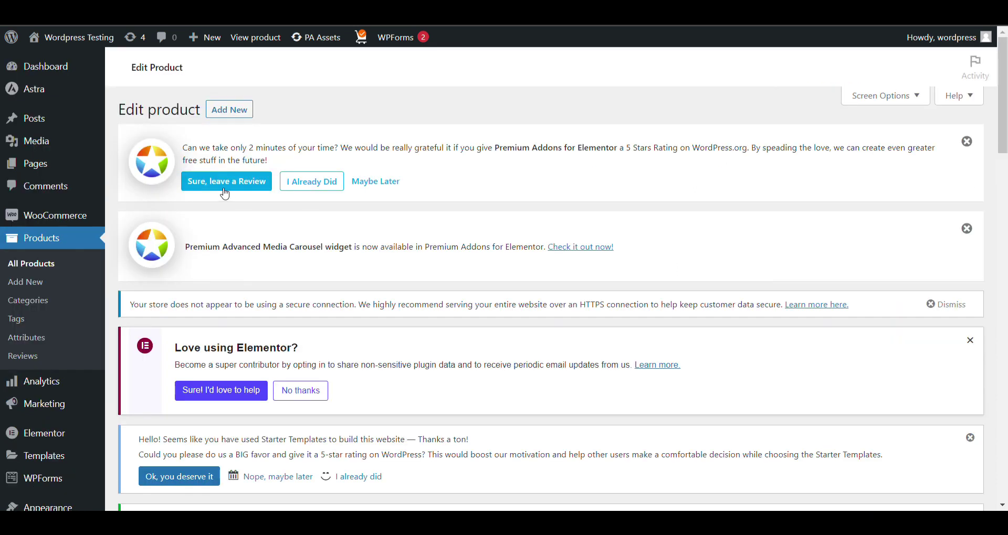
Step: Return to Products > Categories, where each new category now counts 1 product
left_click(35, 300)
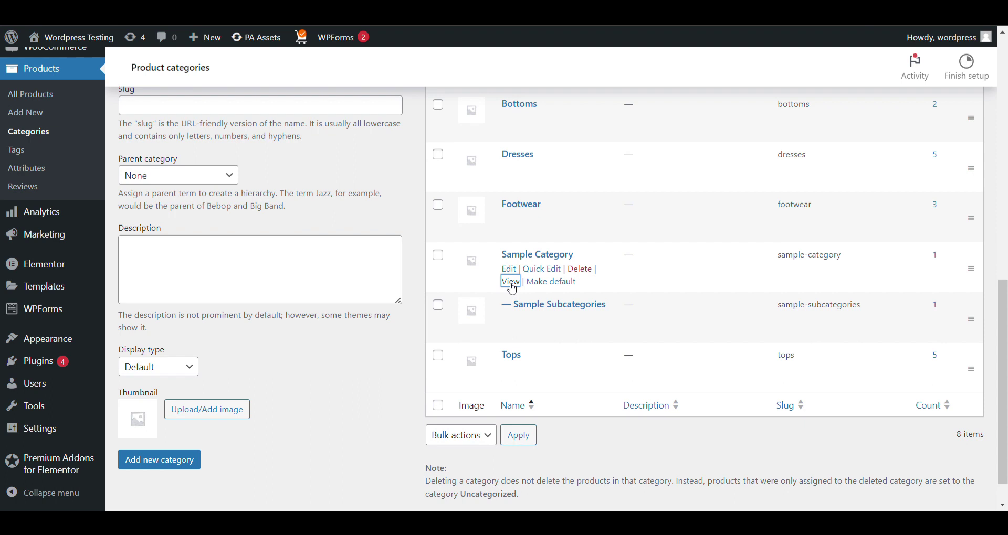
Step: Browse the storefront Sample Category archive showing Sample Subcategories and its one product
left_click(511, 283)
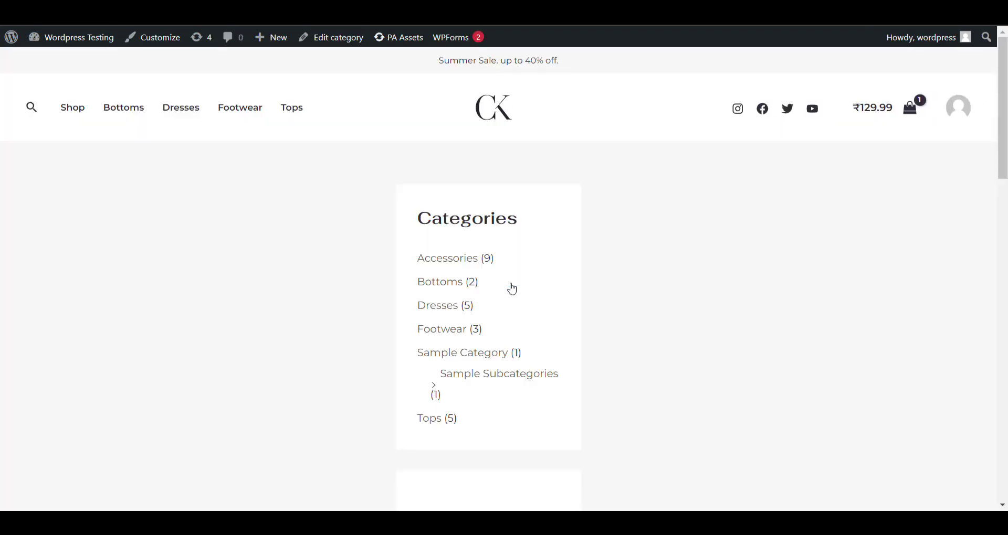
scroll(511, 289, "down", 5)
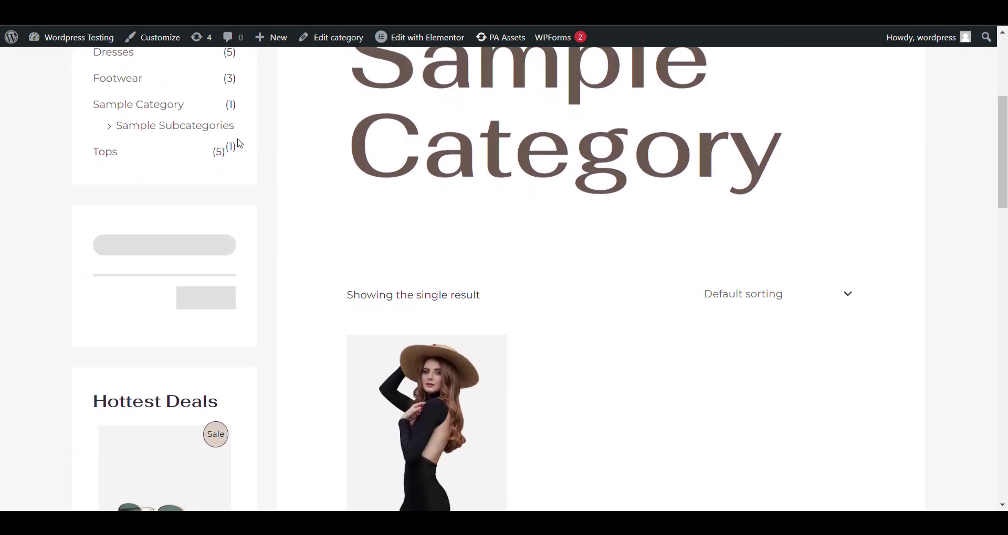
scroll(412, 205, "down", 4)
scroll(427, 243, "up", 9)
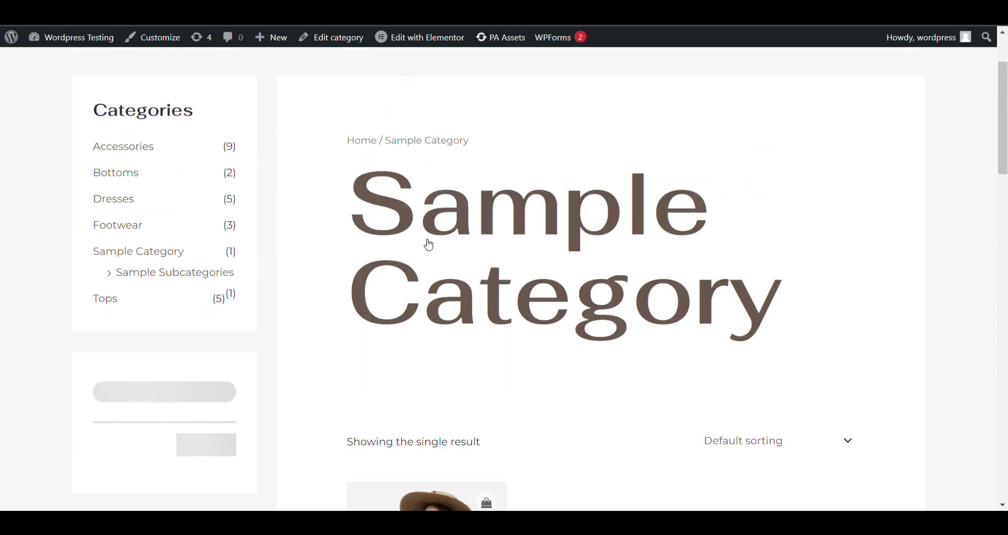
scroll(338, 259, "down", 11)
scroll(294, 258, "up", 10)
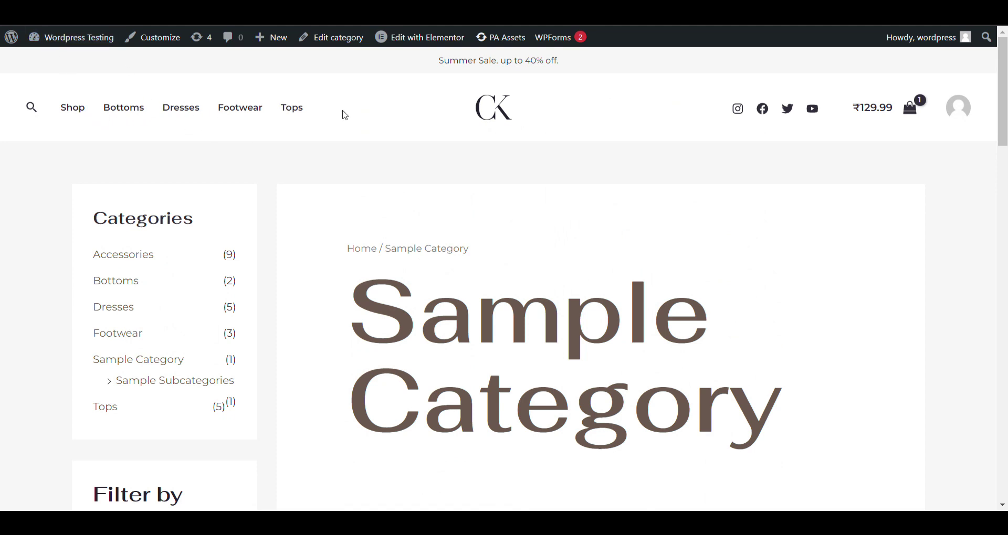
mouse_move(78, 39)
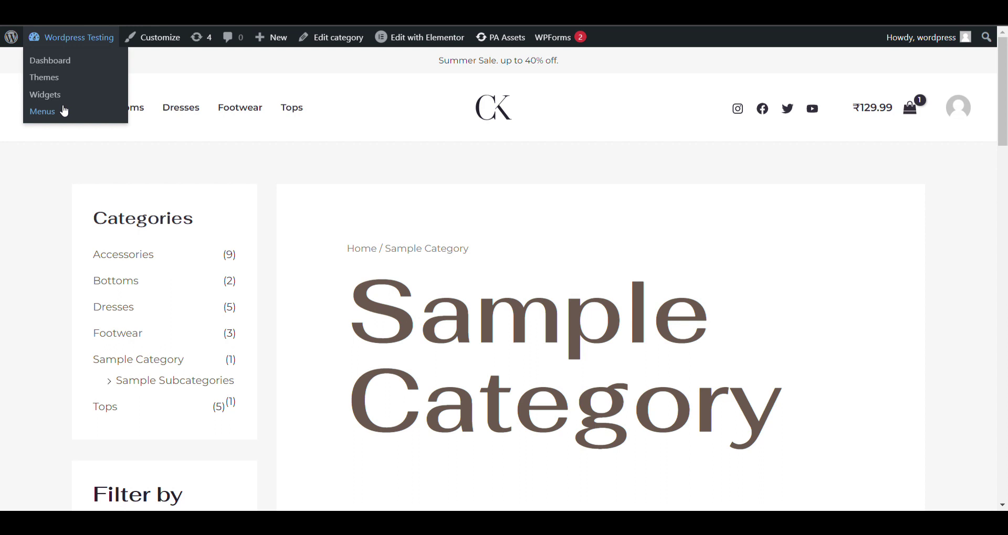
Step: Open the Menus editor on the Primary menu and expand the Categories box
left_click(42, 111)
scroll(313, 186, "down", 10)
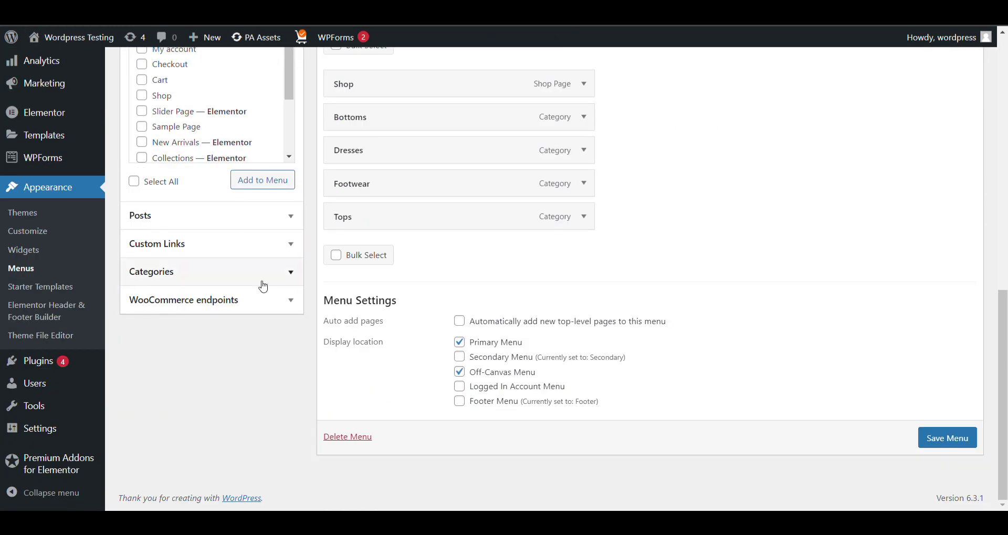
scroll(409, 284, "up", 2)
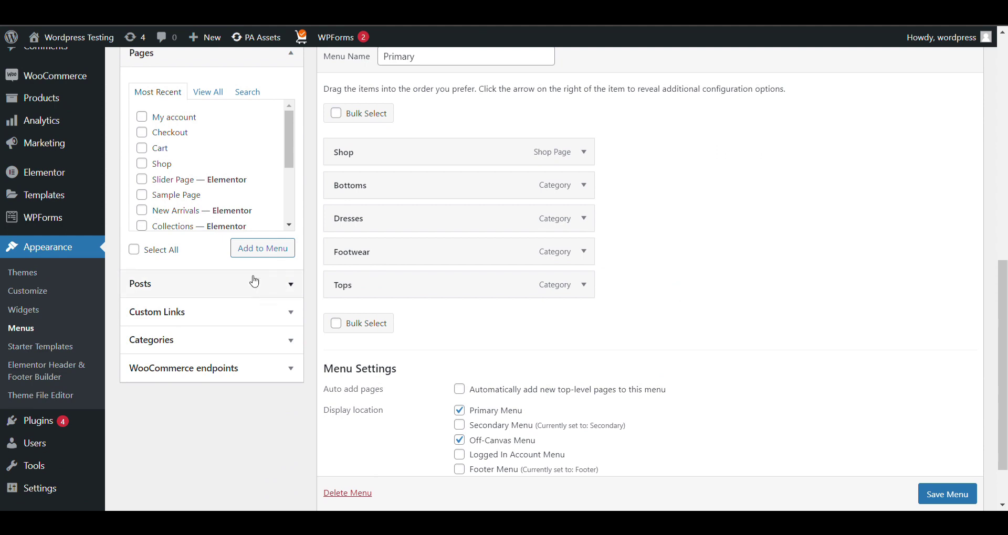
scroll(252, 281, "up", 1)
scroll(233, 357, "up", 8)
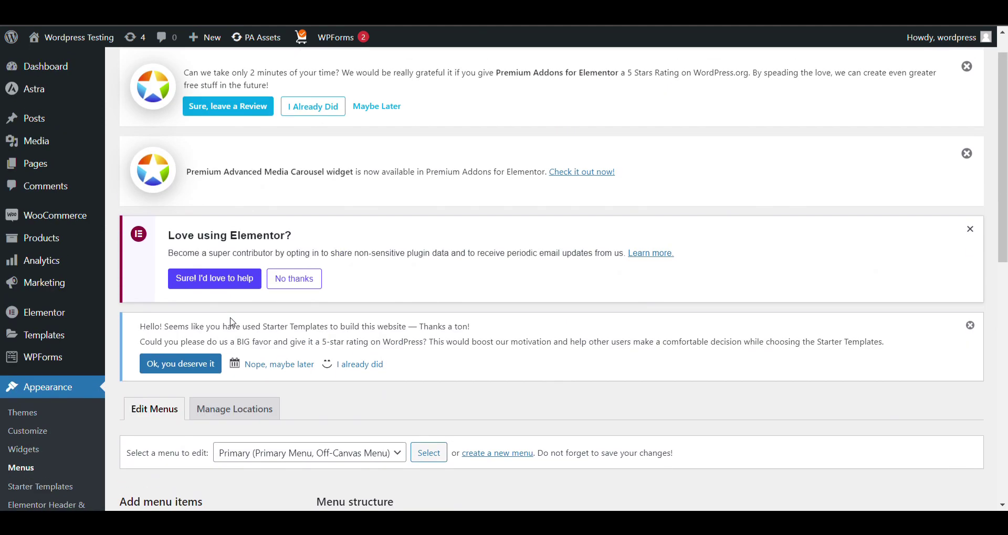
scroll(749, 161, "down", 10)
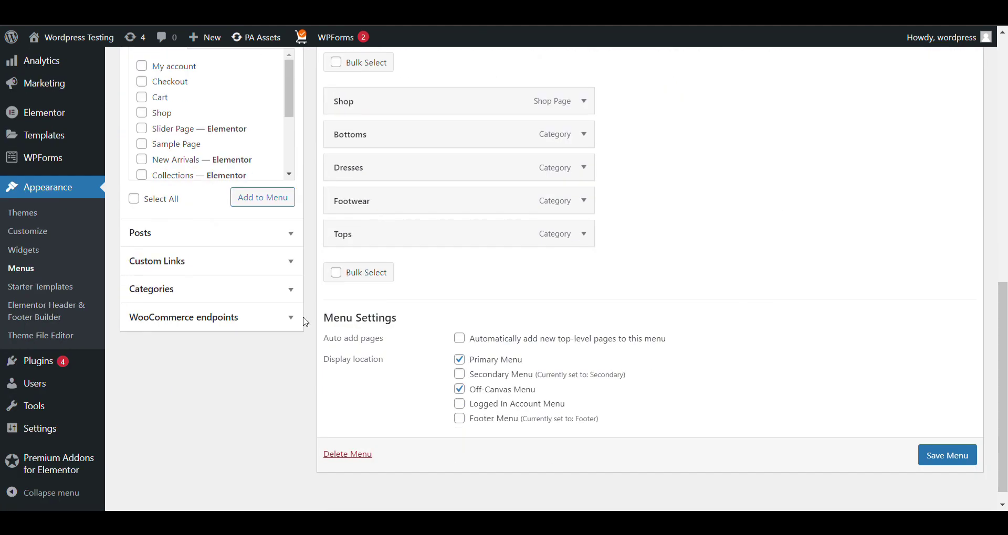
left_click(250, 290)
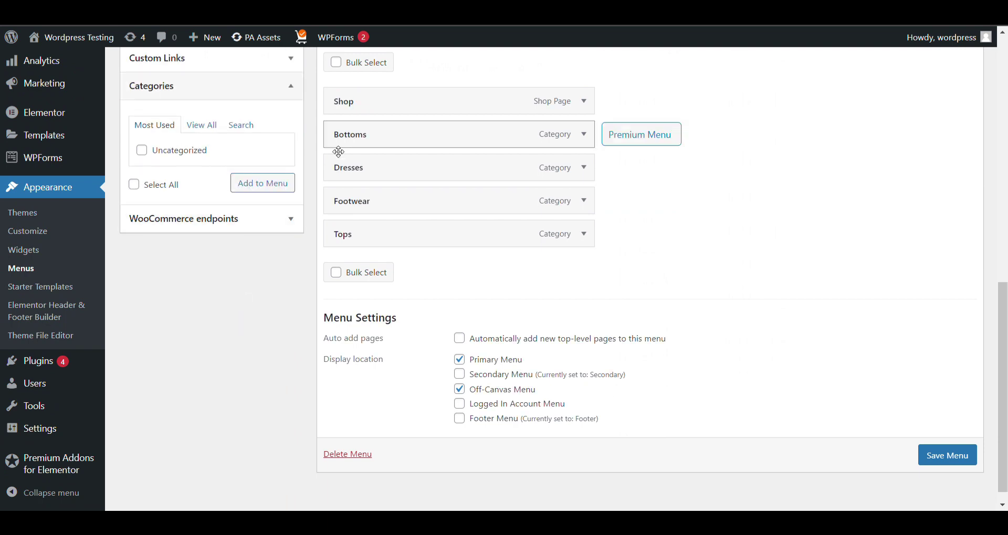
scroll(367, 210, "up", 15)
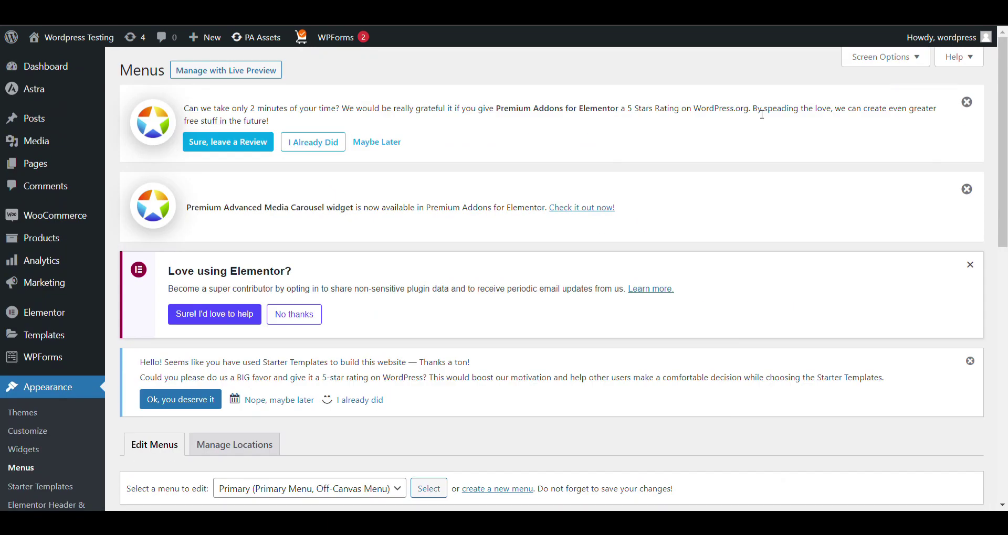
Step: Enable Product categories as a menu item type in Screen Options
left_click(876, 59)
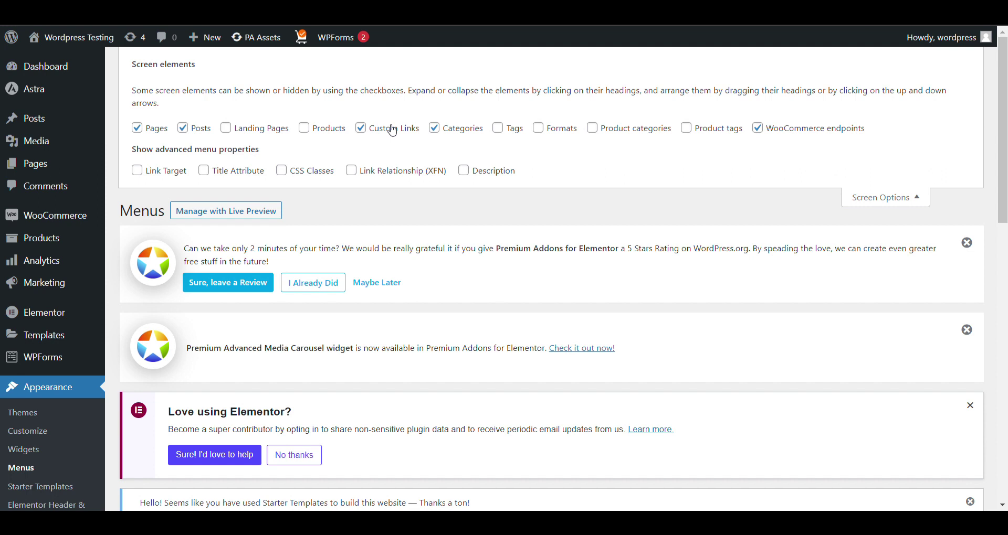
left_click(598, 130)
scroll(467, 199, "down", 10)
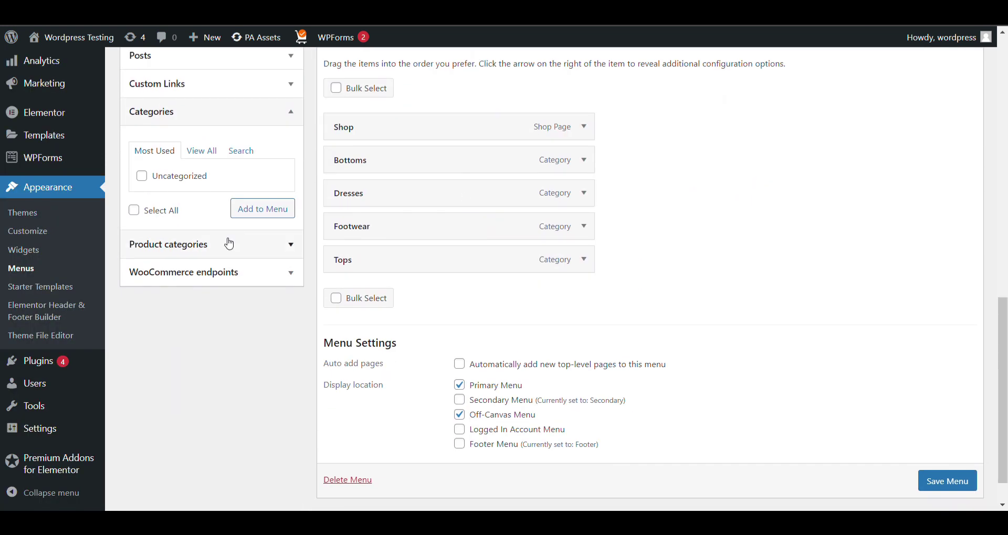
Step: Add Sample Category and Sample Subcategories from Product categories to the Primary menu
left_click(229, 244)
left_click(142, 282)
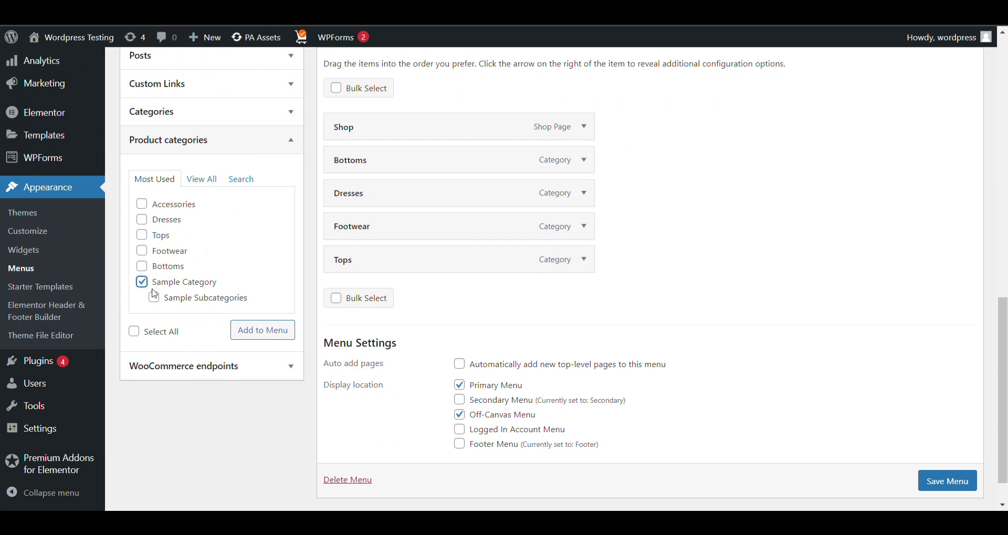
left_click(154, 298)
left_click(246, 329)
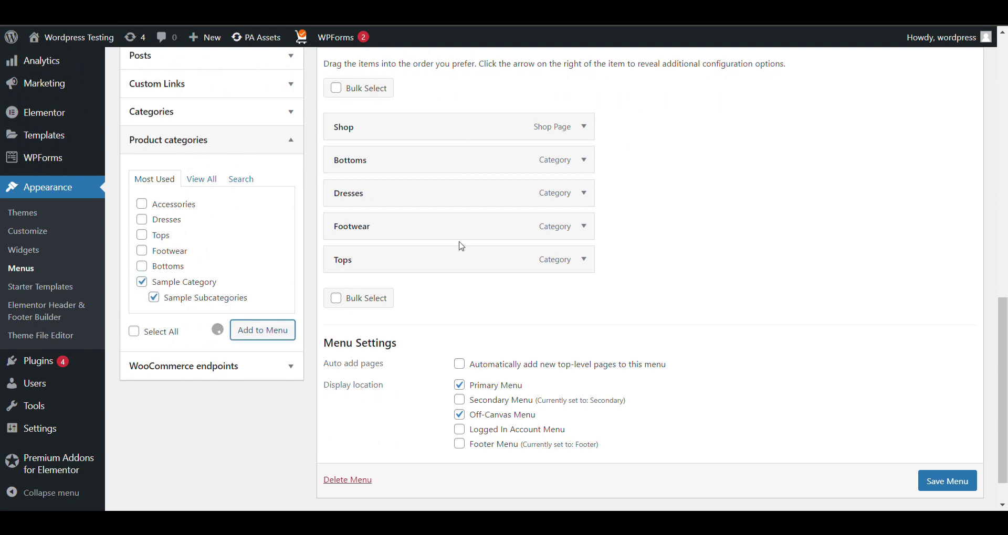
mouse_move(438, 265)
Step: Make Sample Subcategories a sub item of Sample Category, delete Footwear and Bottoms, and save the Primary menu
left_click_drag(423, 318, 466, 326)
left_click(591, 232)
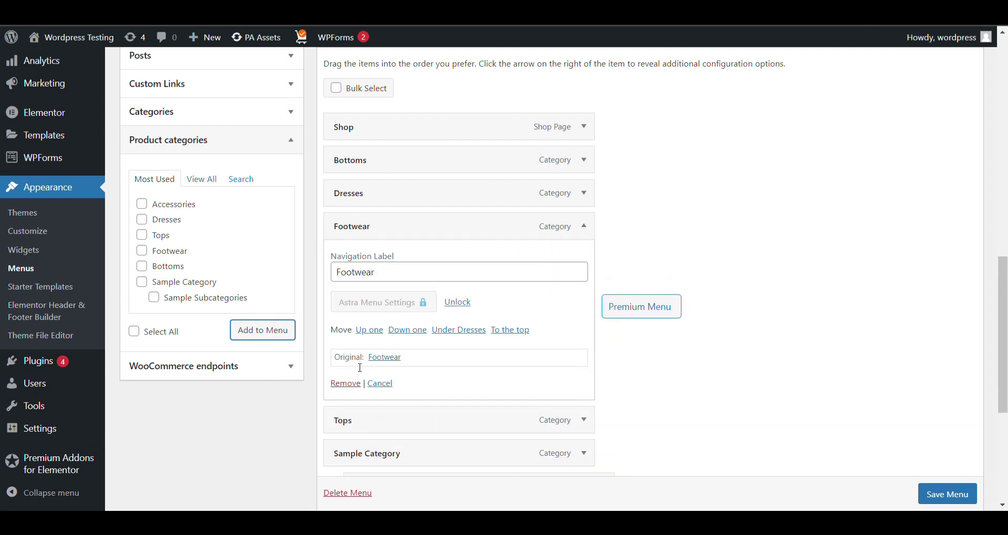
left_click(354, 387)
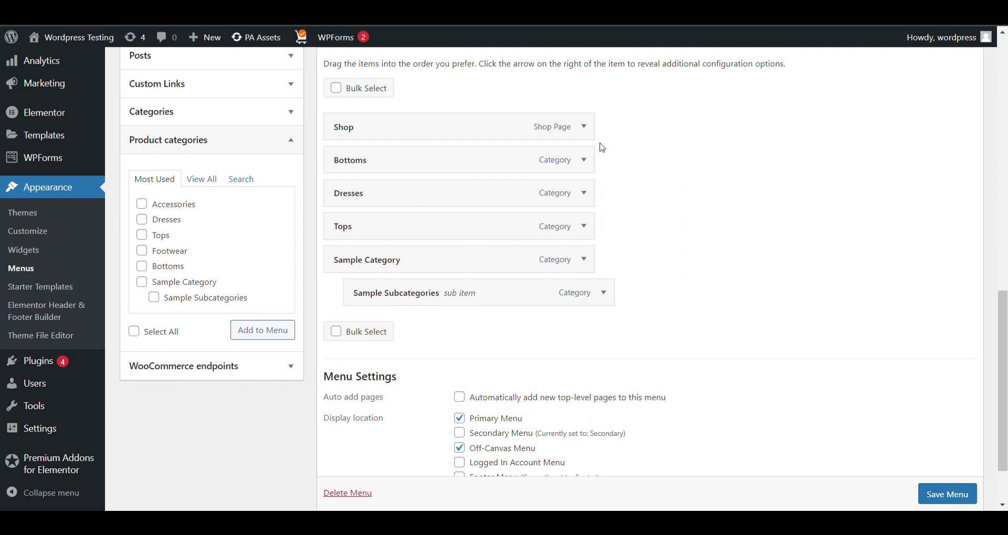
left_click(584, 160)
left_click(345, 317)
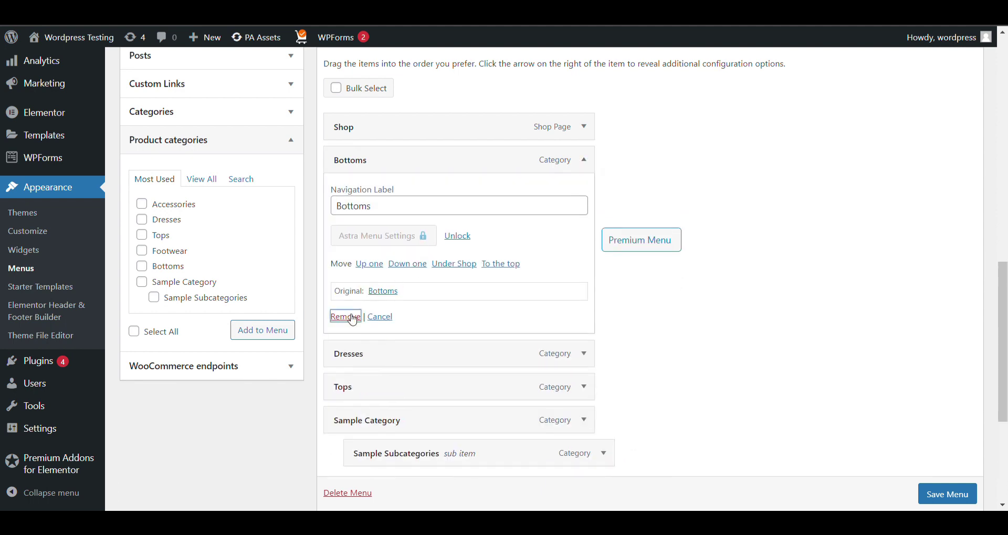
scroll(947, 479, "down", 1)
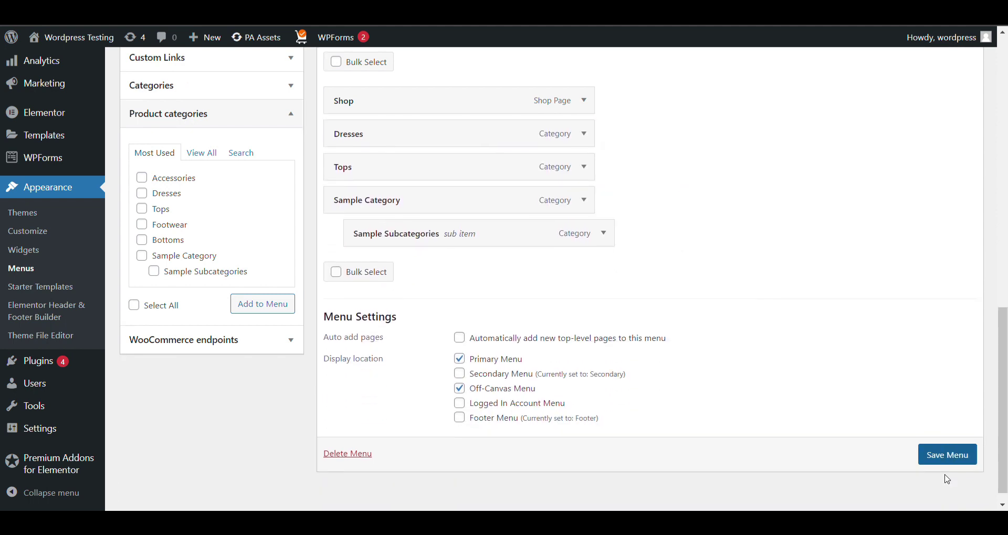
left_click(947, 464)
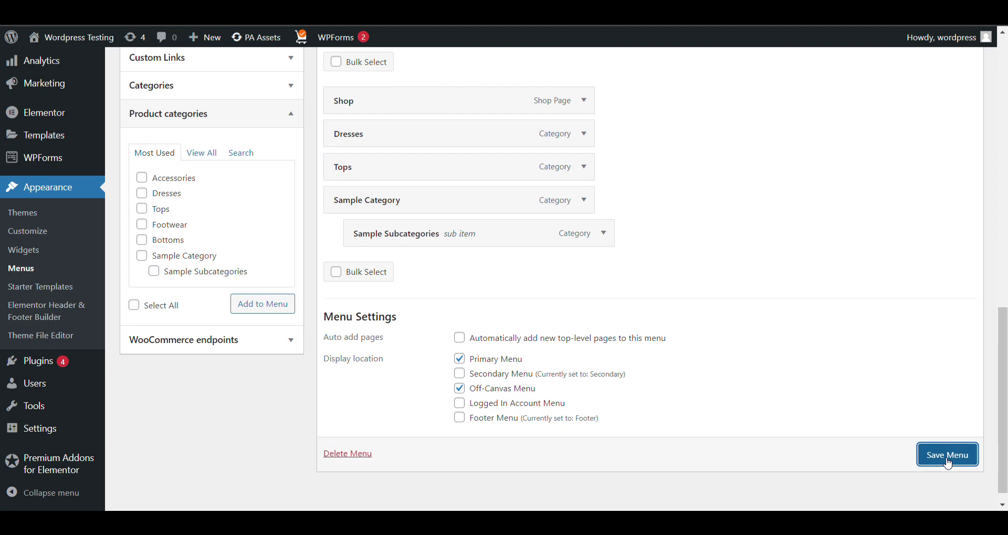